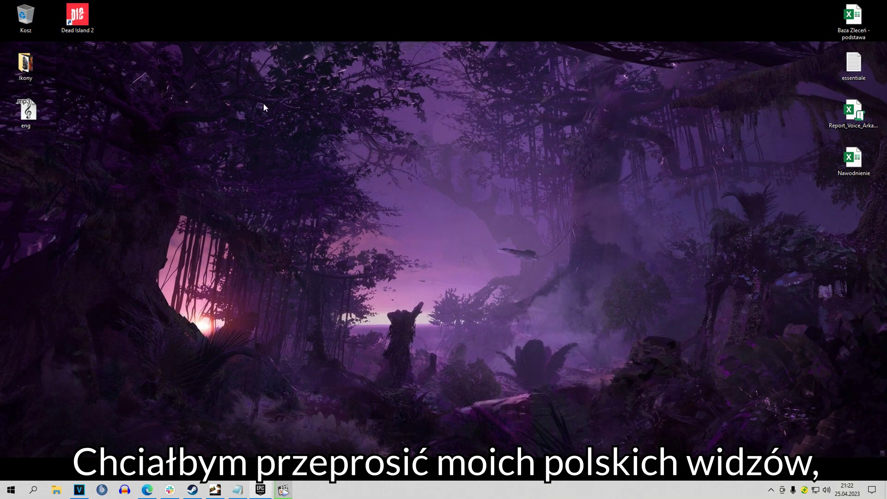
Try starting Dead Island 2 and confirm the library lists it as 'Działa' (running).
{"action": "left_click", "coordinate": [87, 28]}
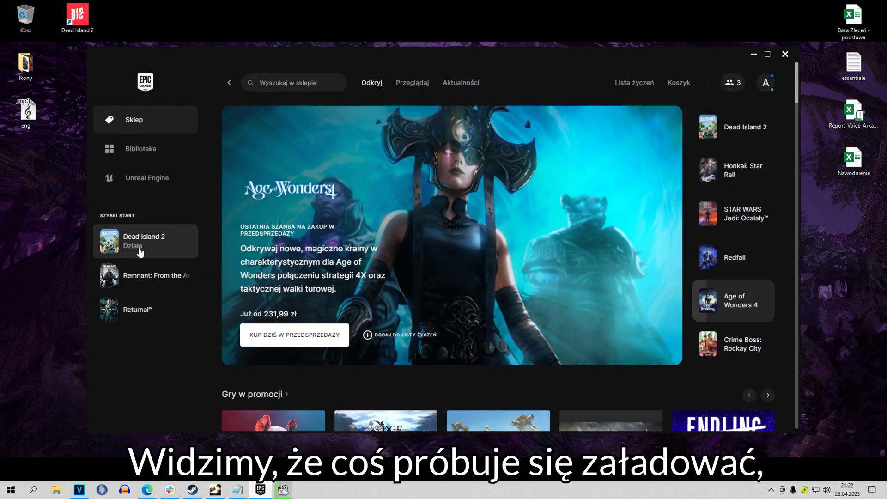
{"action": "left_click", "coordinate": [151, 150]}
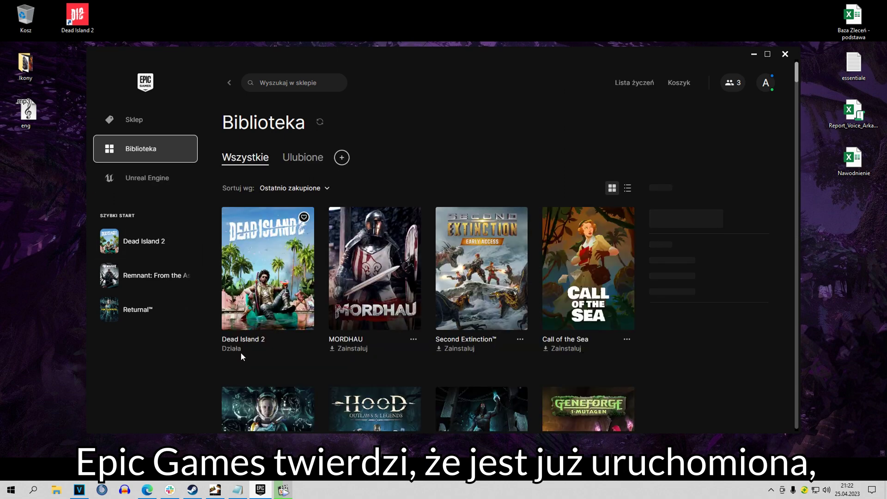
{"action": "mouse_move", "coordinate": [271, 348]}
{"action": "left_mouse_down"}
{"action": "mouse_move", "coordinate": [231, 358]}
{"action": "mouse_move", "coordinate": [242, 358]}
{"action": "left_mouse_up"}
{"action": "left_click", "coordinate": [69, 374]}
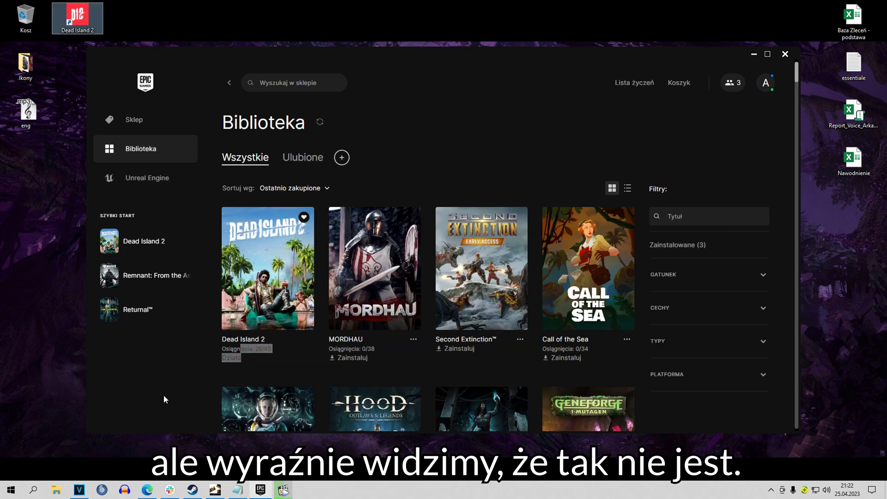
Bring up the Ctrl+Alt+Delete security screen and choose Task Manager.
{"action": "left_click", "coordinate": [424, 149]}
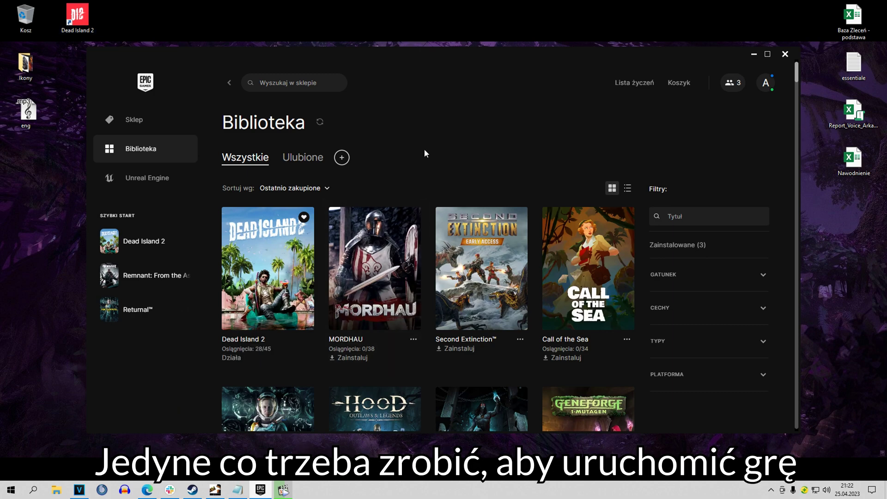
{"action": "key", "text": "ctrl+alt+Delete"}
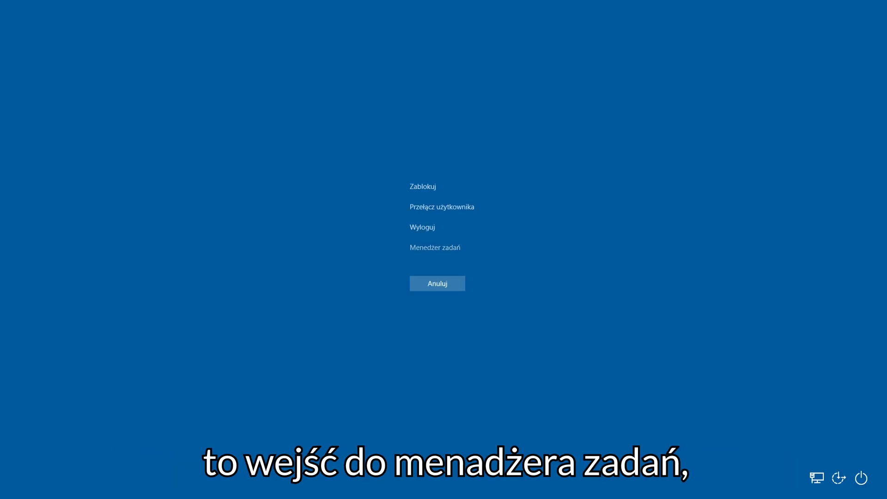
{"action": "left_click", "coordinate": [436, 248]}
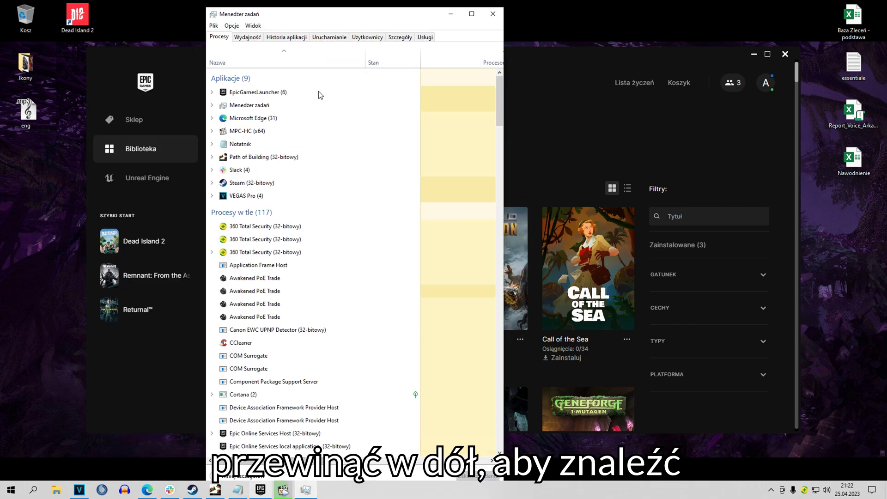
{"action": "scroll", "coordinate": [326, 202], "scroll_direction": "down", "scroll_amount": 2}
{"action": "scroll", "coordinate": [312, 258], "scroll_direction": "down", "scroll_amount": 2}
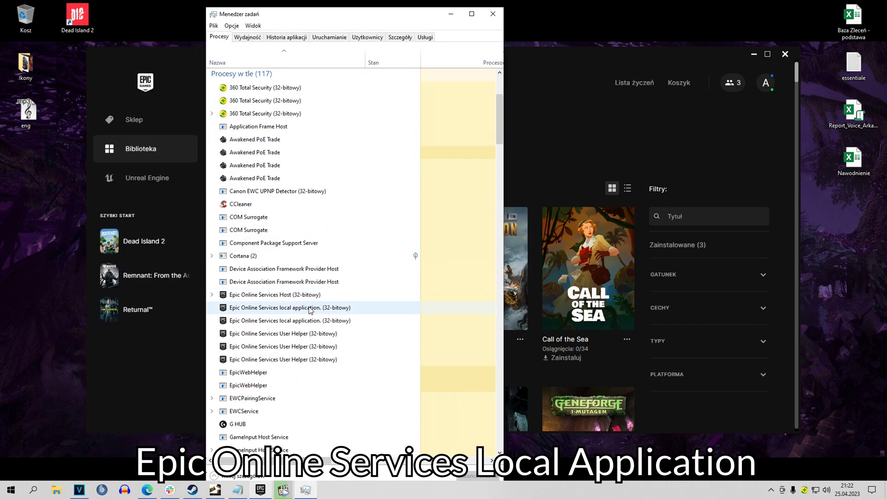
End both Epic Online Services local application processes, then return to the Epic launcher.
{"action": "left_click", "coordinate": [309, 310]}
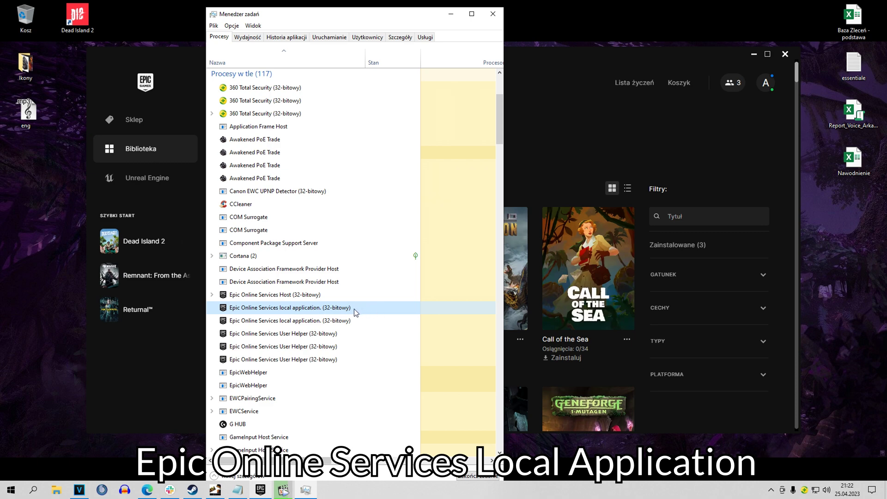
{"action": "key", "text": "Delete"}
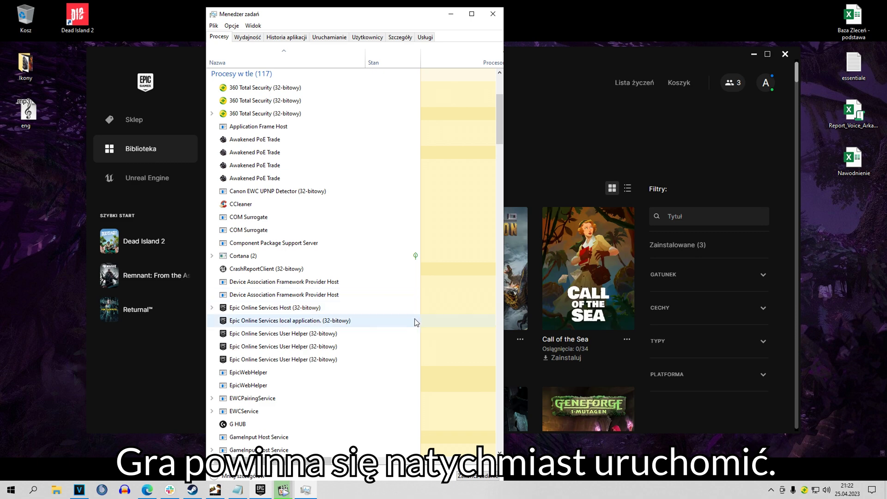
{"action": "key", "text": "Delete"}
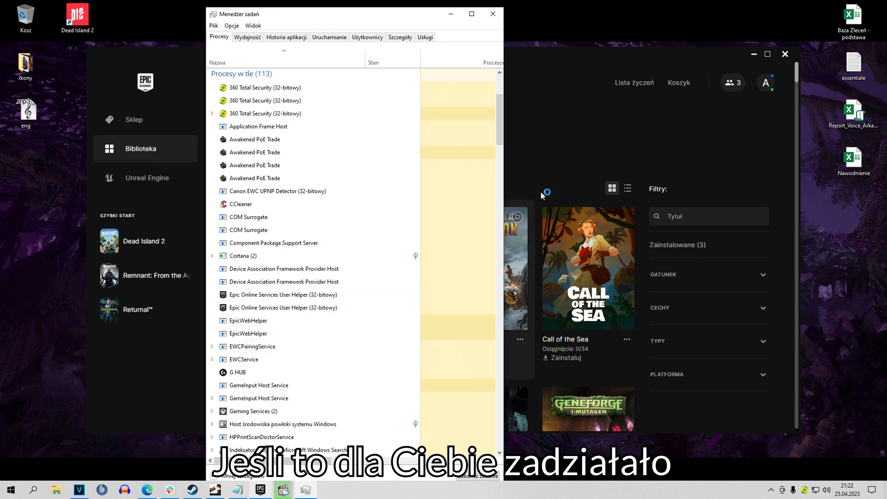
{"action": "left_click", "coordinate": [543, 134]}
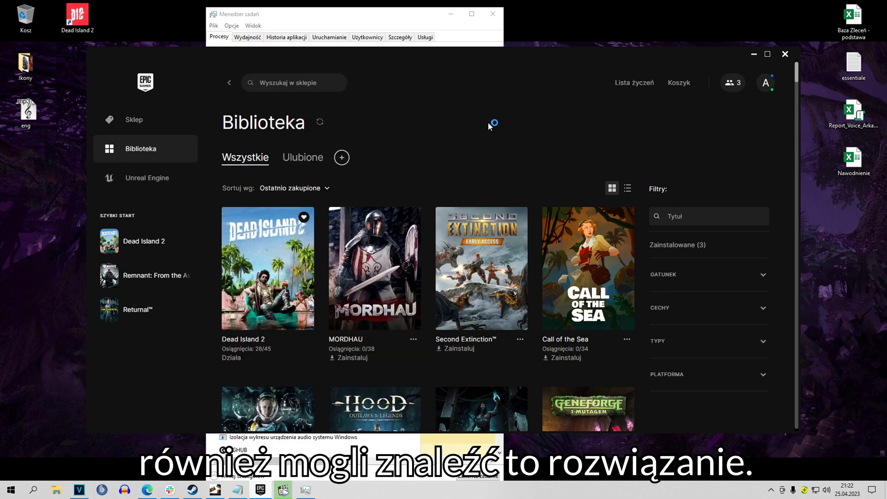